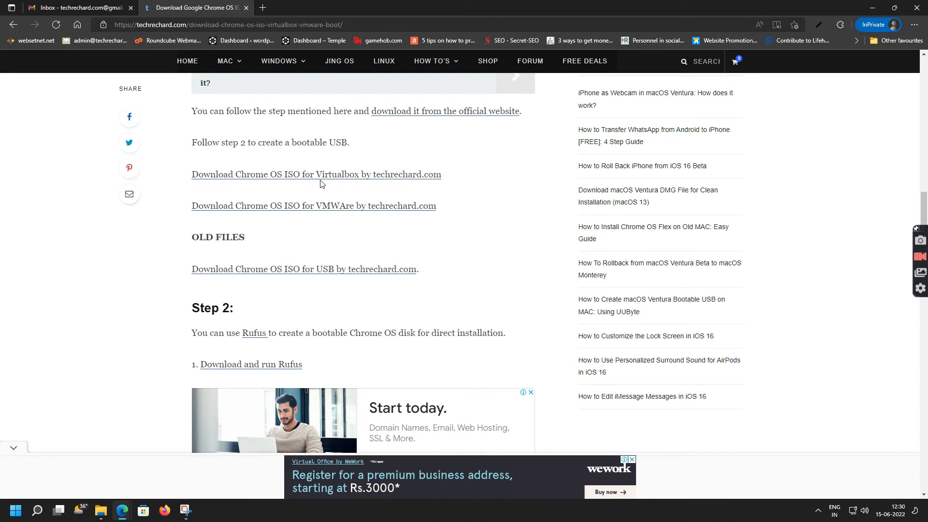
# Step: Minimize the browser and open Oracle VM VirtualBox
pyautogui.click(872, 7)
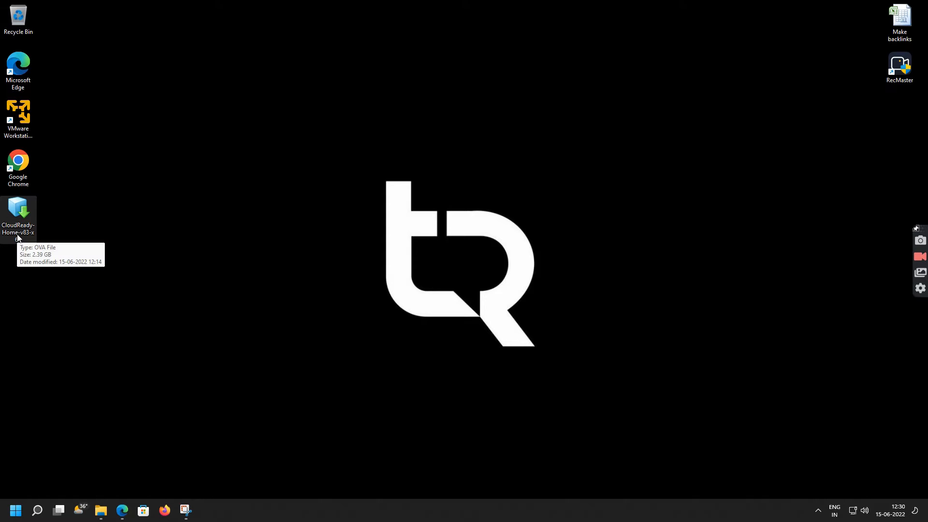
pyautogui.click(15, 509)
pyautogui.write('vir')
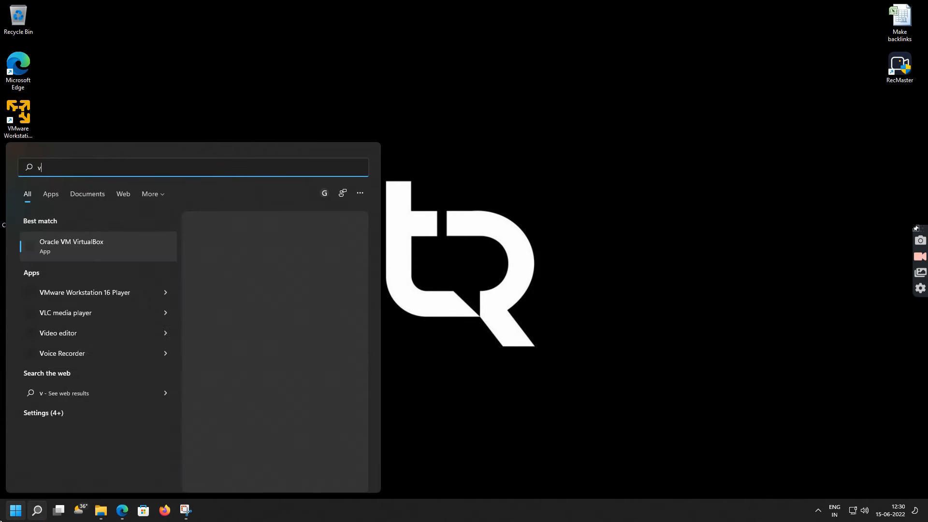
pyautogui.click(77, 247)
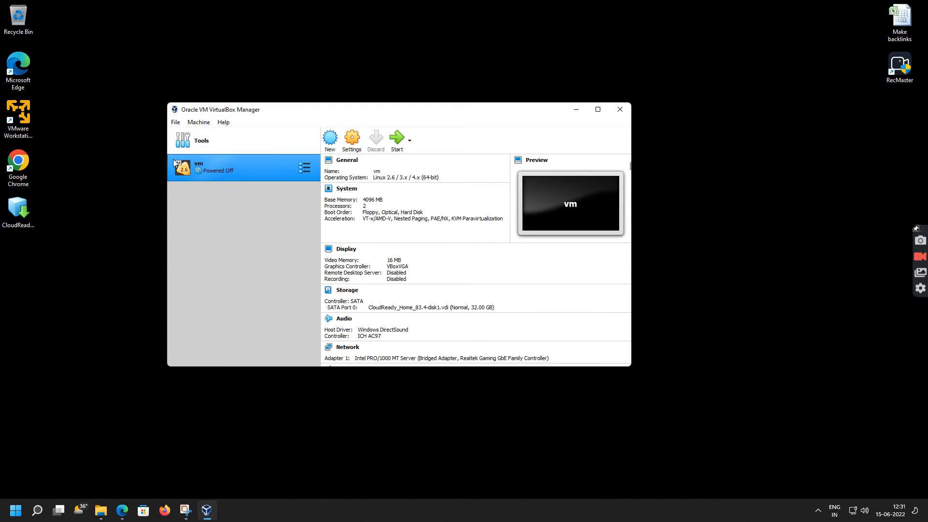
# Step: Remove the existing virtual machine "vm" and delete all of its files from the hard disk
pyautogui.rightClick(253, 164)
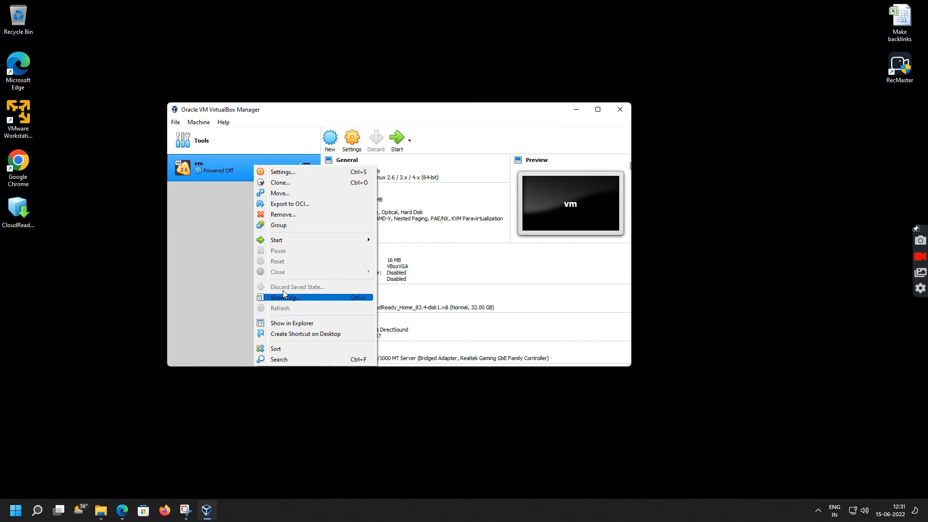
pyautogui.click(278, 216)
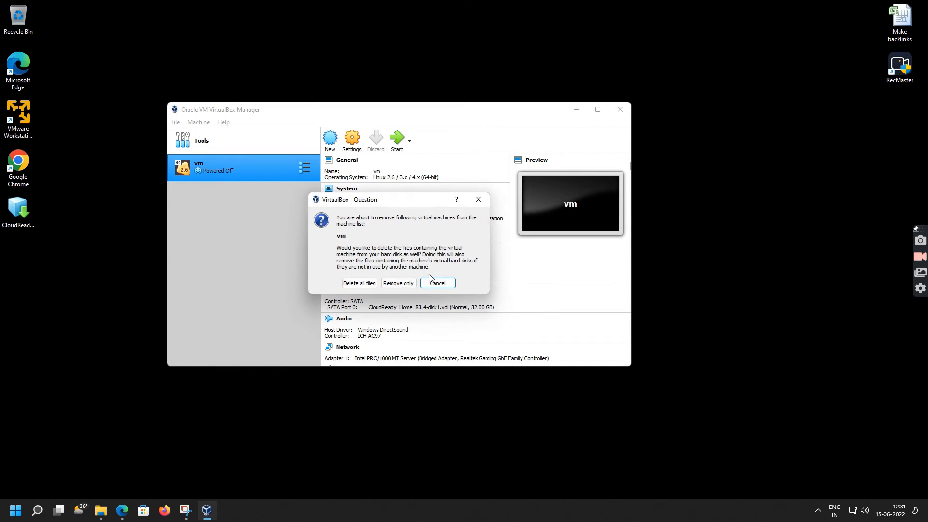
pyautogui.click(372, 285)
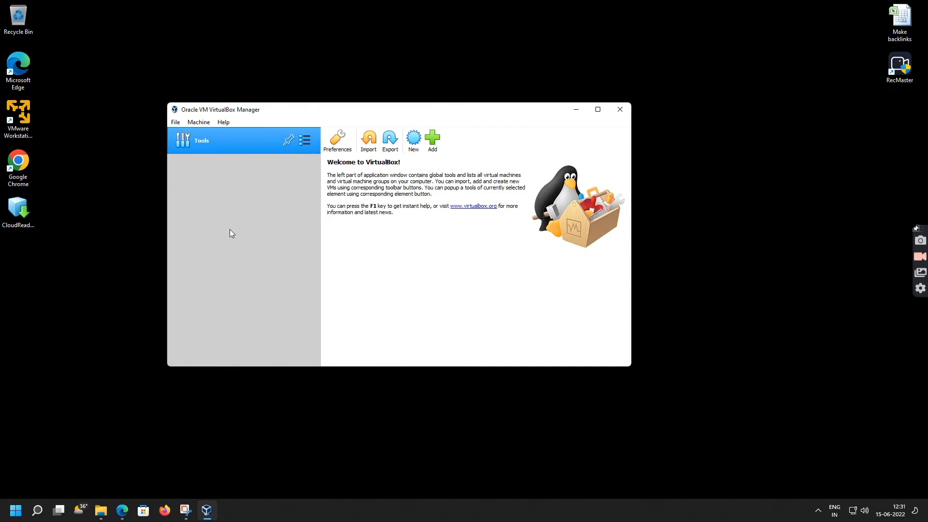
# Step: Start importing an appliance and choose CloudReady-Home-v83-x64.ova from the Desktop as the source file
pyautogui.click(180, 123)
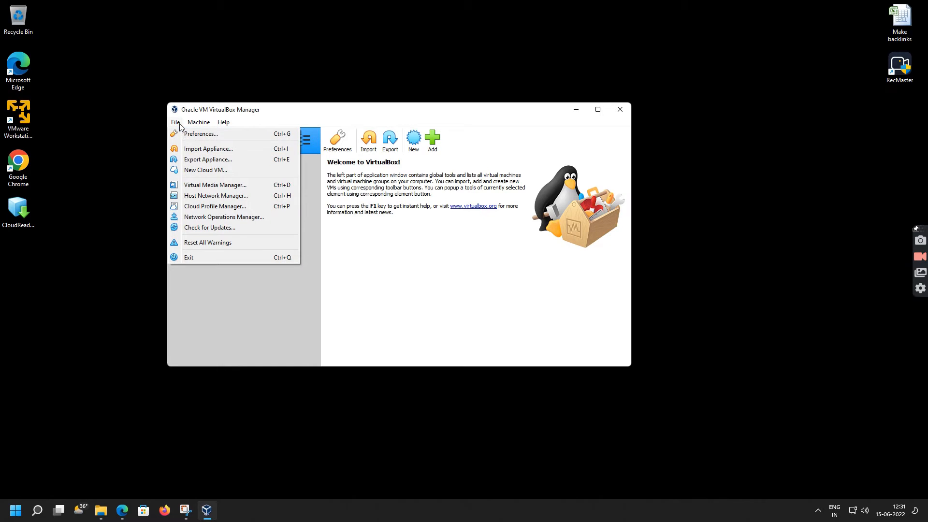
pyautogui.click(201, 149)
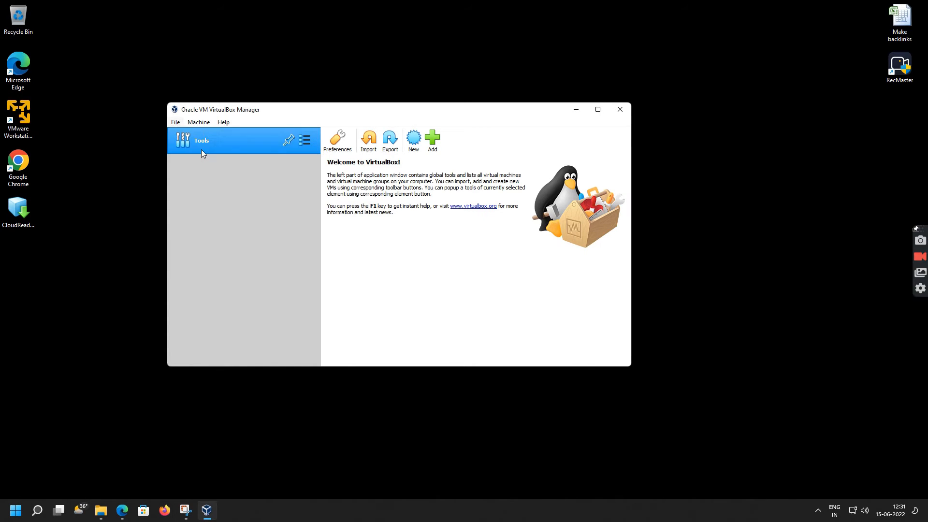
pyautogui.click(585, 175)
pyautogui.click(244, 144)
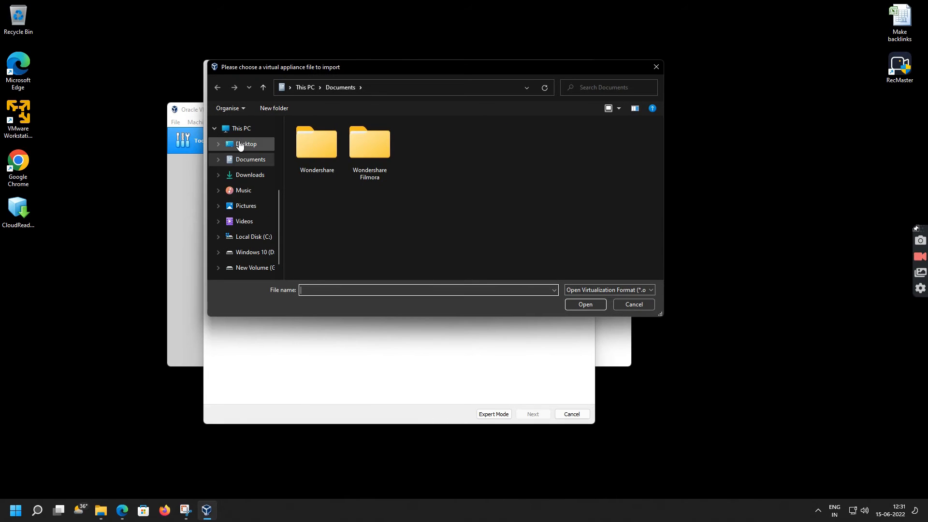
pyautogui.doubleClick(328, 156)
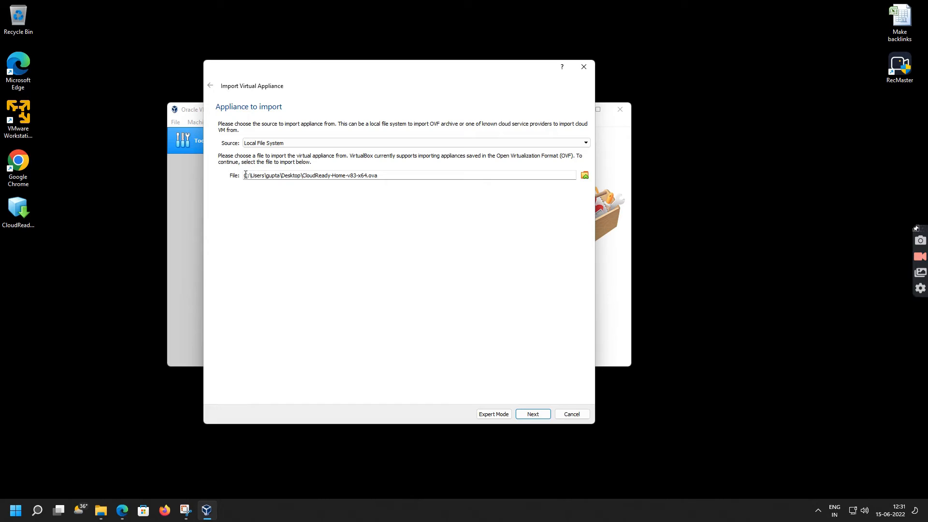
pyautogui.write('G')
pyautogui.click(585, 175)
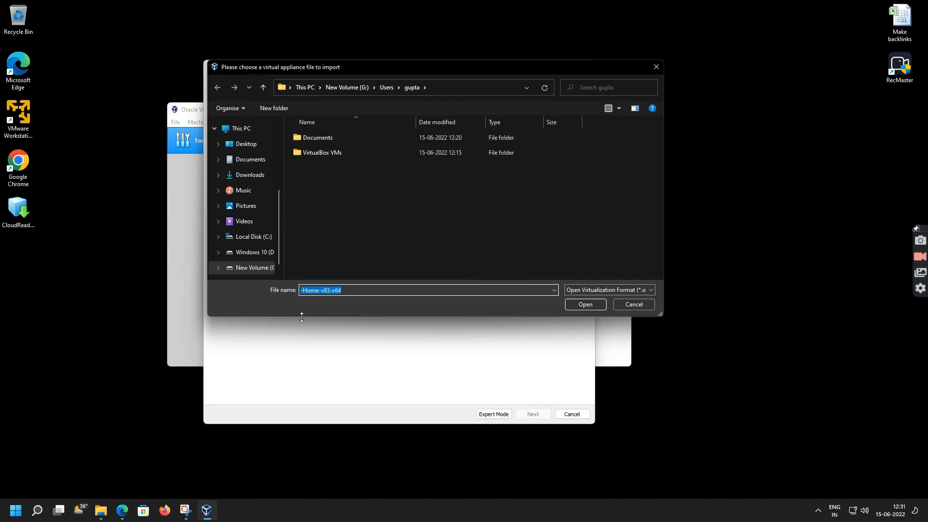
pyautogui.click(244, 160)
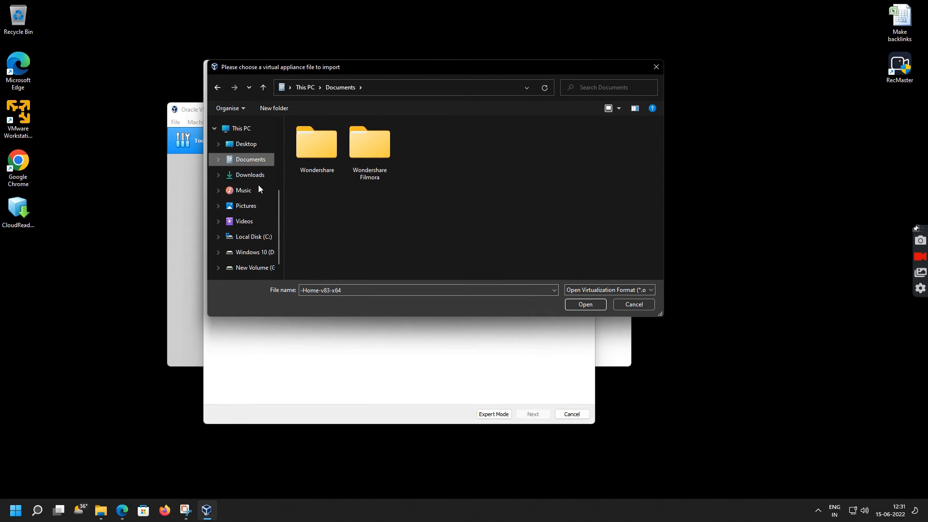
pyautogui.click(246, 144)
pyautogui.doubleClick(326, 163)
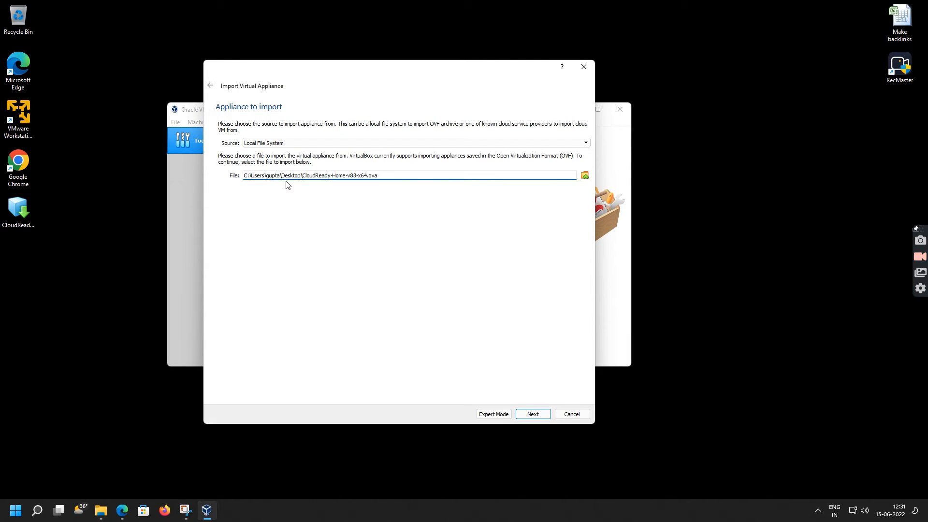
# Step: Change the machine base folder's drive to G: in the appliance settings and import the appliance
pyautogui.click(532, 414)
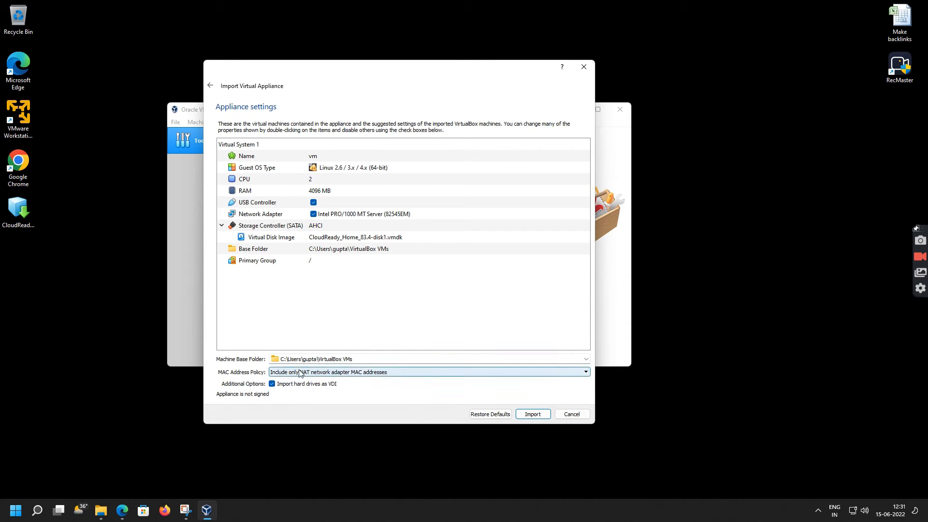
pyautogui.click(282, 360)
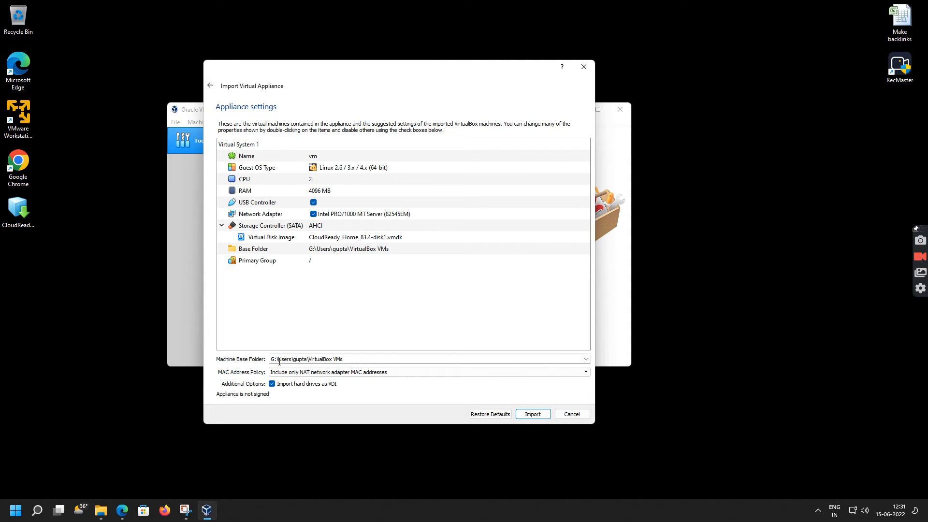
pyautogui.click(533, 414)
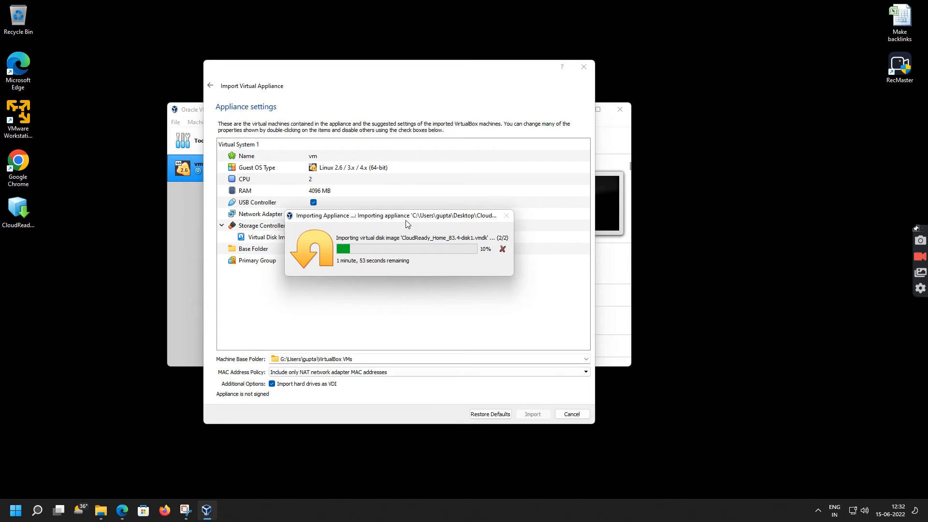
# Step: Open VMware Workstation 16 Player and remove the virtual machine "cg" from its library
pyautogui.click(26, 131)
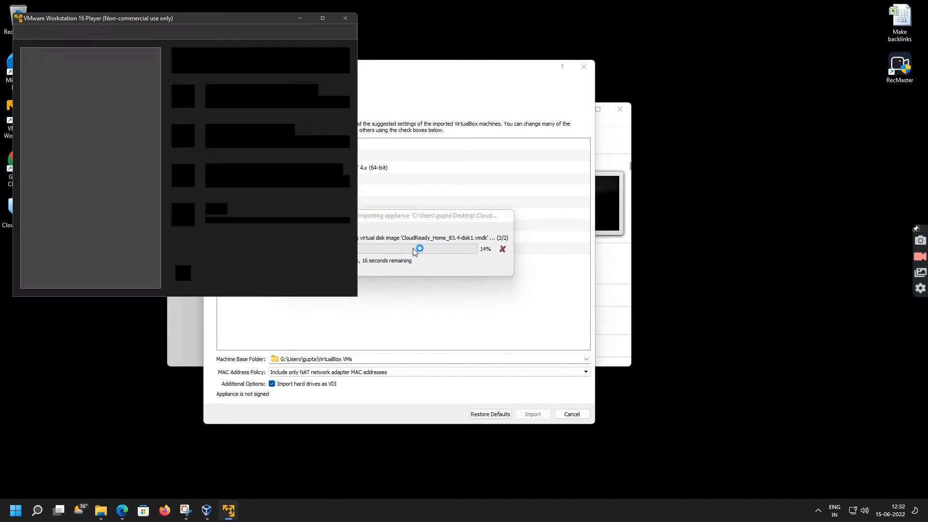
pyautogui.click(51, 75)
pyautogui.rightClick(51, 74)
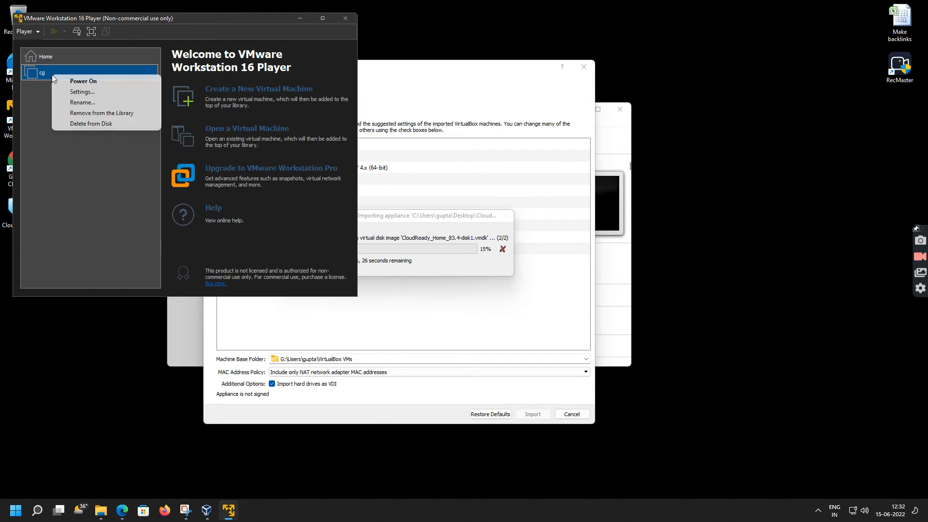
pyautogui.click(101, 114)
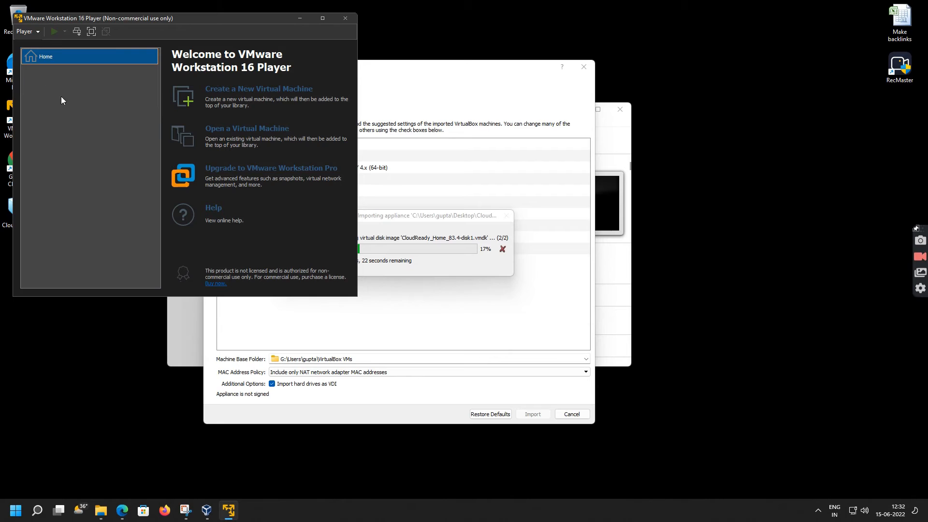
# Step: Open CloudReady-Home-v83-x64 from the Desktop as an existing virtual machine in VMware Workstation Player
pyautogui.moveTo(75, 22); pyautogui.dragTo(222, 147)
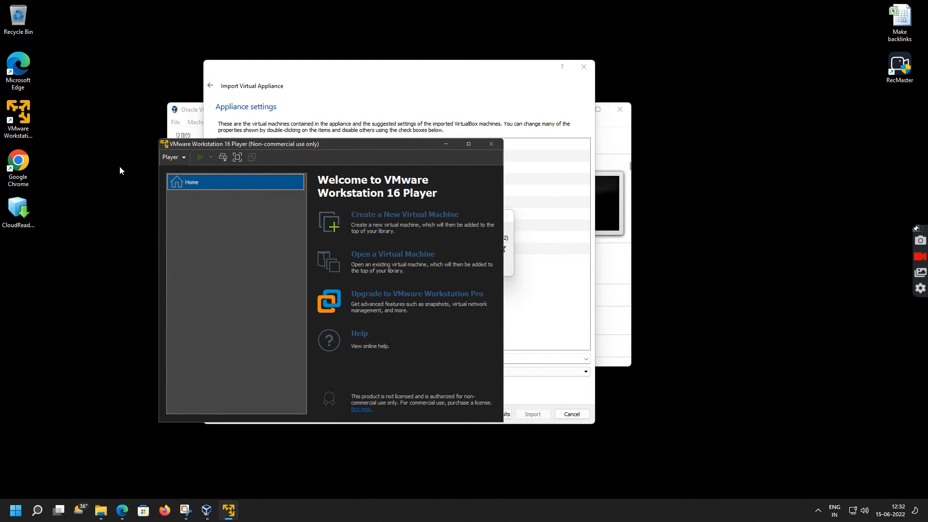
pyautogui.click(390, 259)
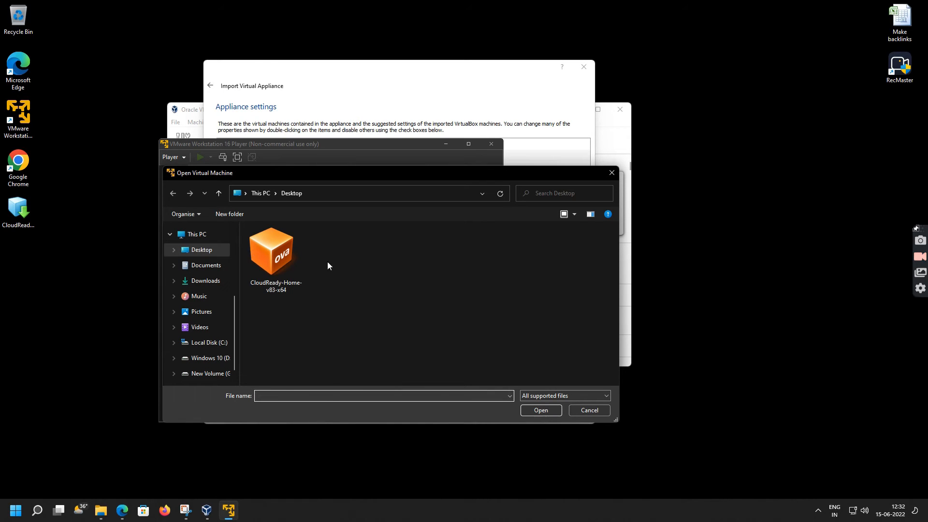
pyautogui.click(271, 256)
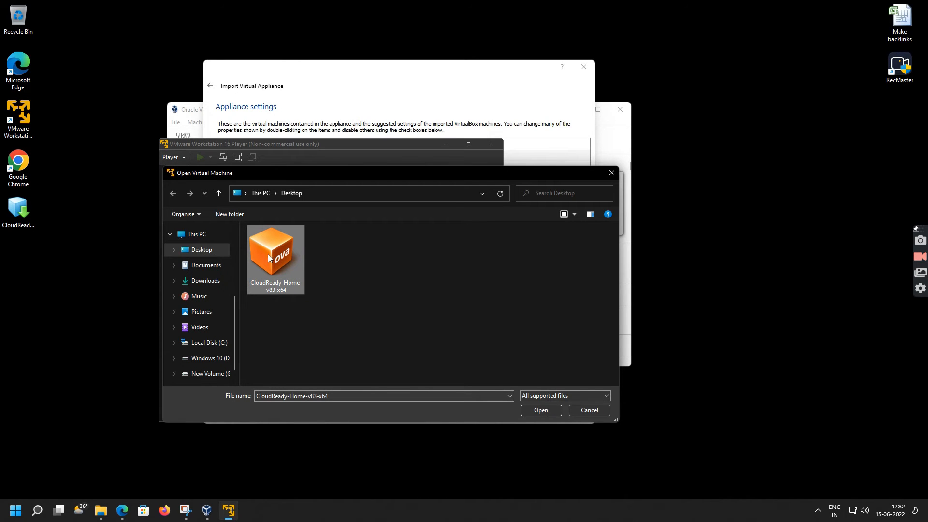
pyautogui.click(552, 410)
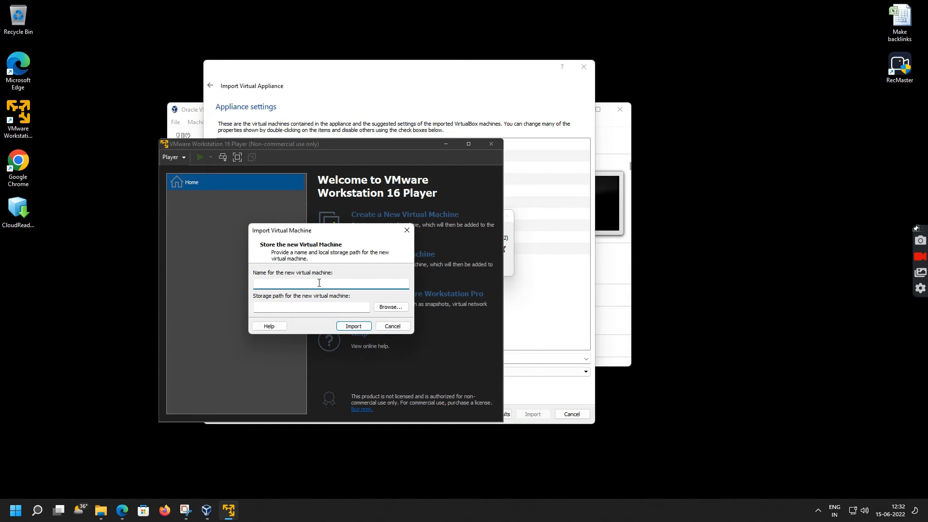
# Step: Name the new virtual machine "chrome os by techrechard.com" and import it
pyautogui.write('chrome os')
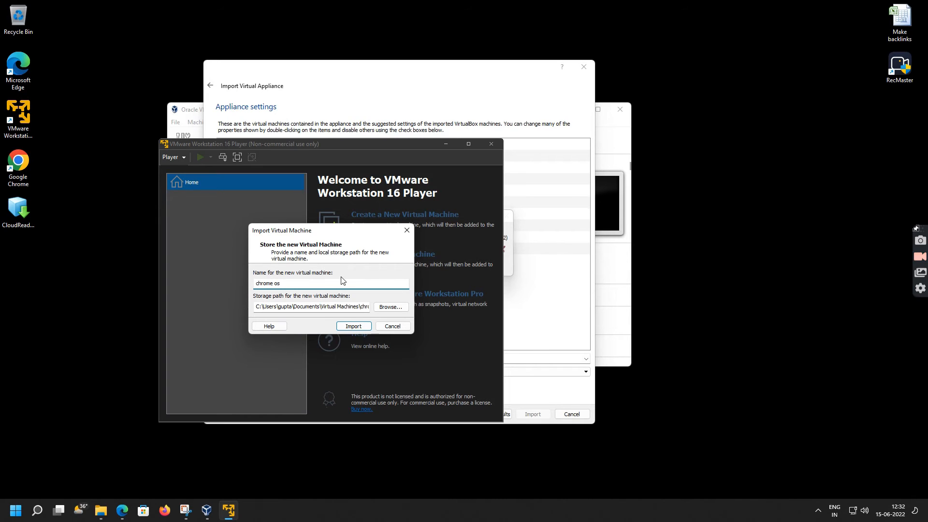
pyautogui.write(' by techrecha')
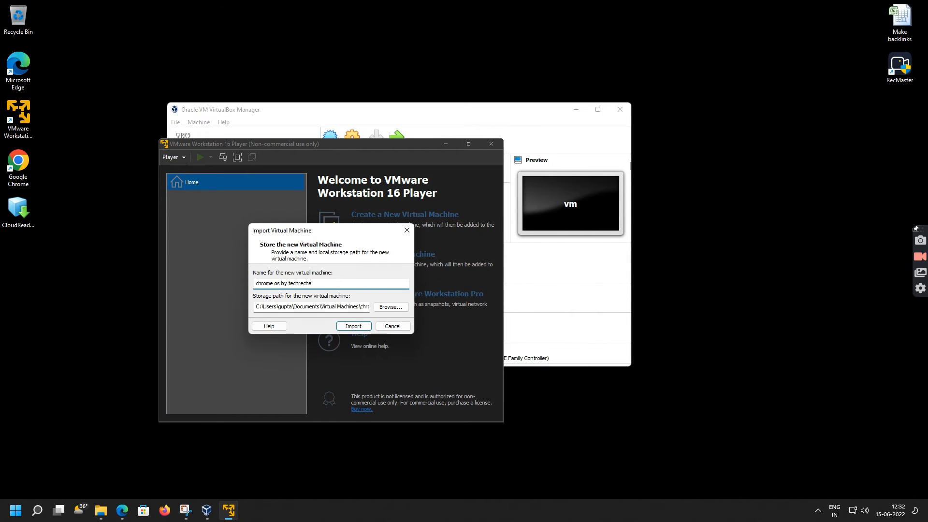
pyautogui.write('rd.com')
pyautogui.click(260, 308)
pyautogui.click(353, 326)
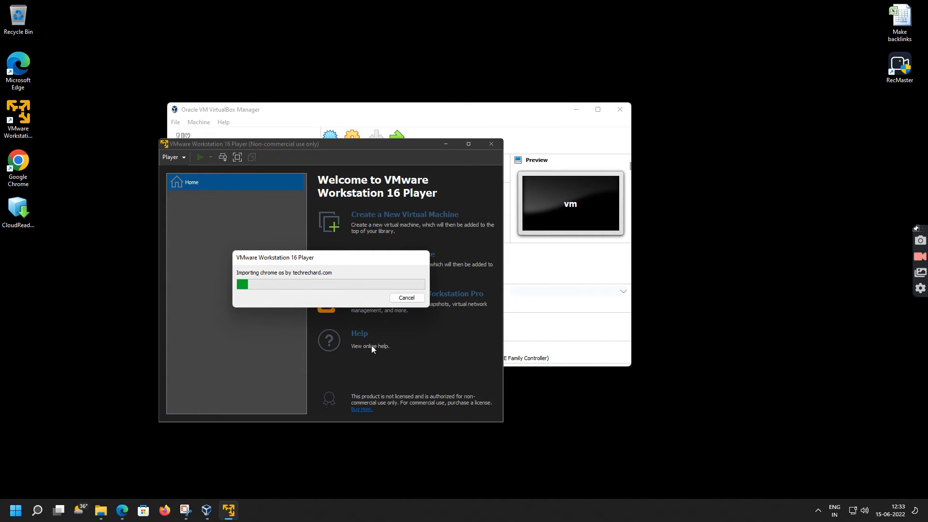
# Step: Switch to VirtualBox Manager and start the imported virtual machine "vm"
pyautogui.click(210, 474)
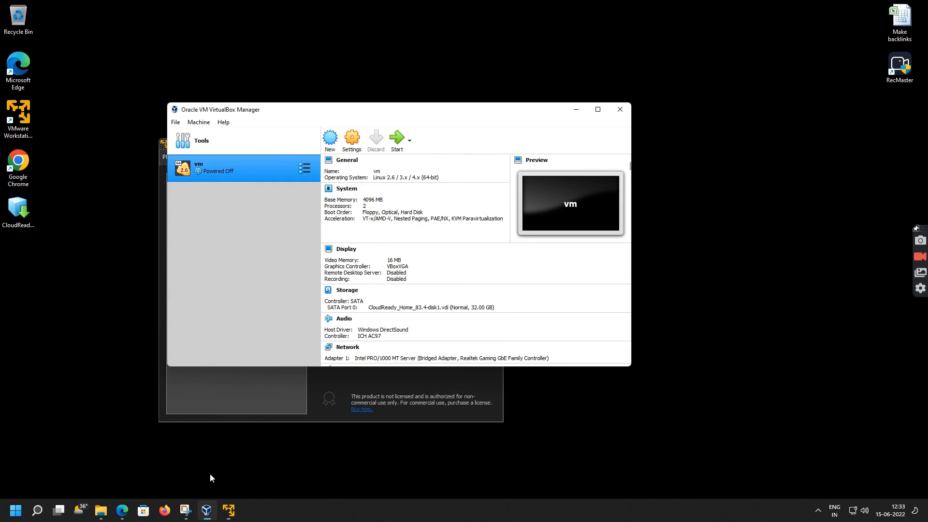
pyautogui.moveTo(416, 115); pyautogui.dragTo(534, 110)
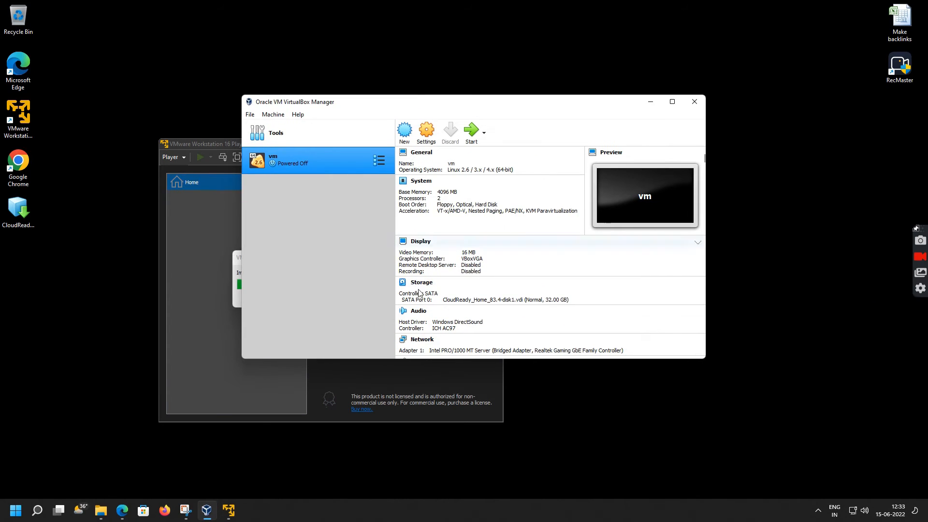
pyautogui.click(475, 144)
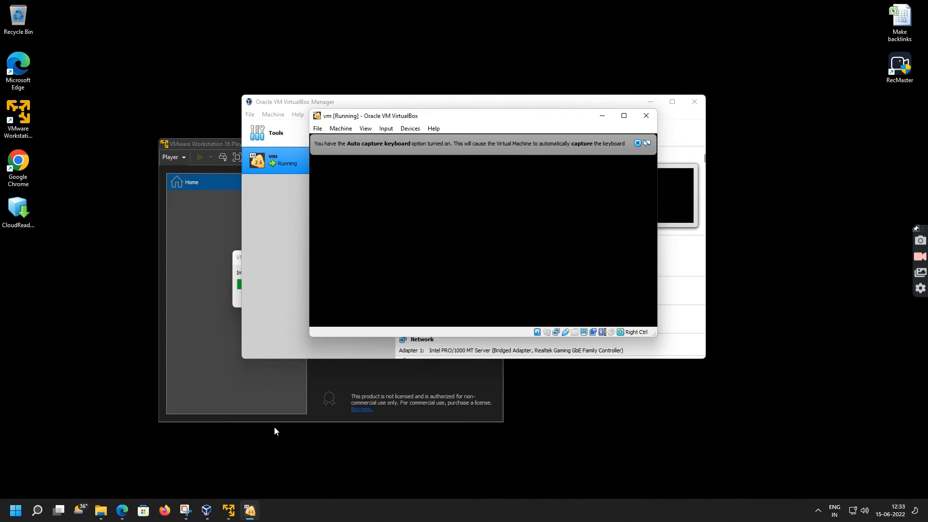
# Step: Switch back to VMware Workstation Player and power on the virtual machine "chrome os by techrechard.com"
pyautogui.click(235, 276)
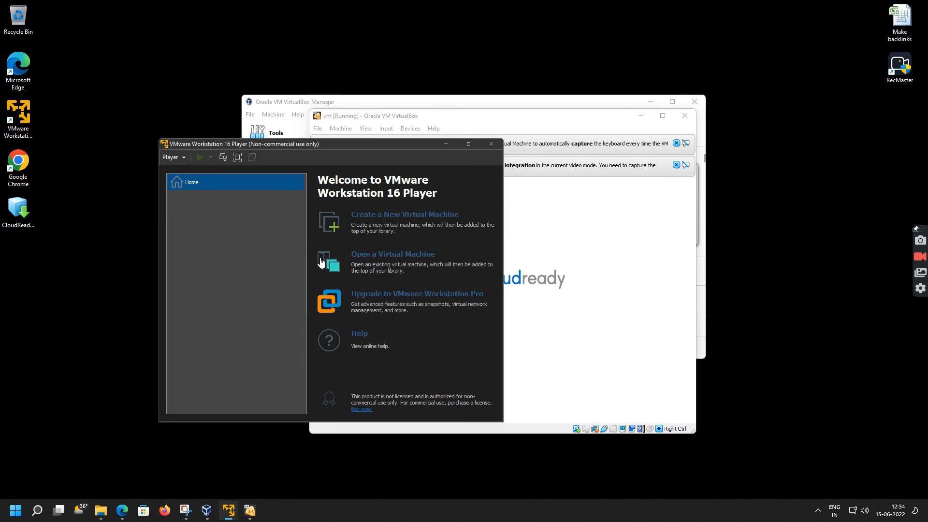
pyautogui.moveTo(311, 144); pyautogui.dragTo(374, 137)
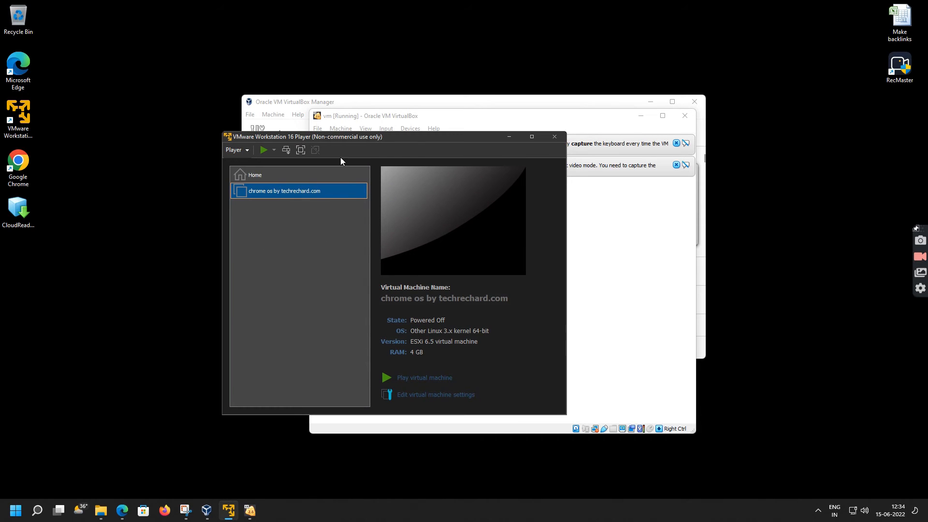
pyautogui.click(264, 151)
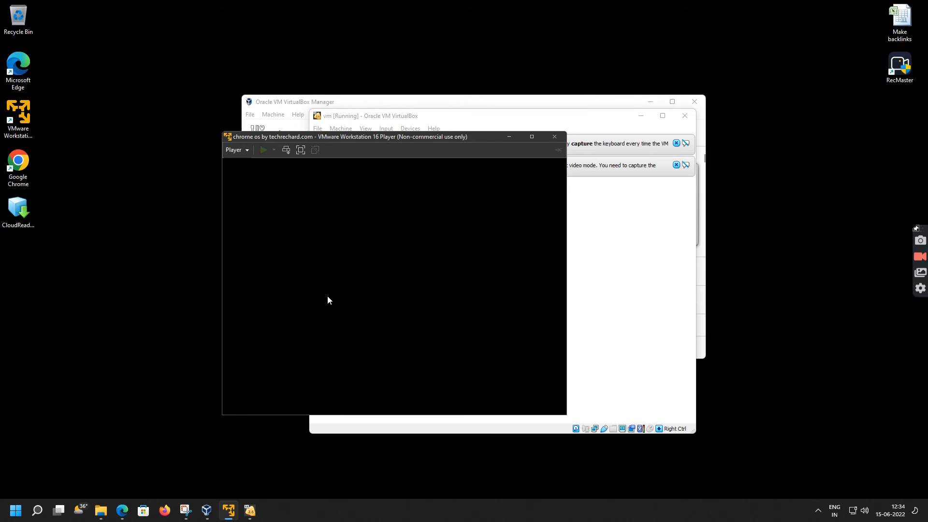
# Step: Move the running VMware window fully into view and continue from the Chrome OS Welcome screen to the network setup
pyautogui.moveTo(367, 137); pyautogui.dragTo(418, 135)
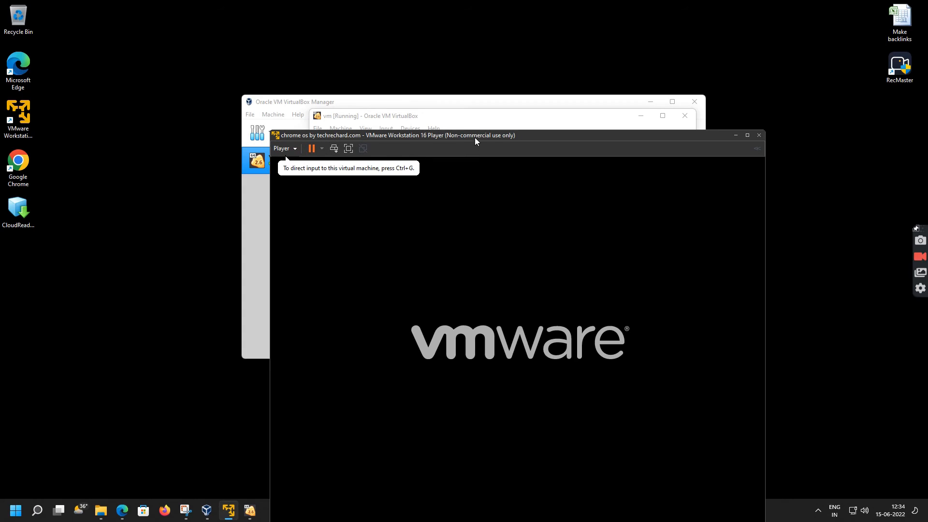
pyautogui.moveTo(474, 138); pyautogui.dragTo(457, 88)
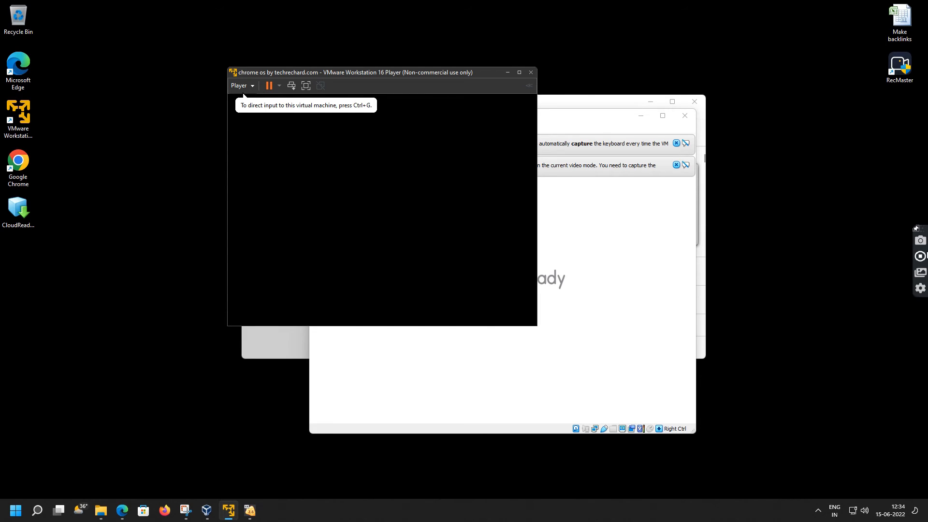
pyautogui.moveTo(398, 73); pyautogui.dragTo(492, 143)
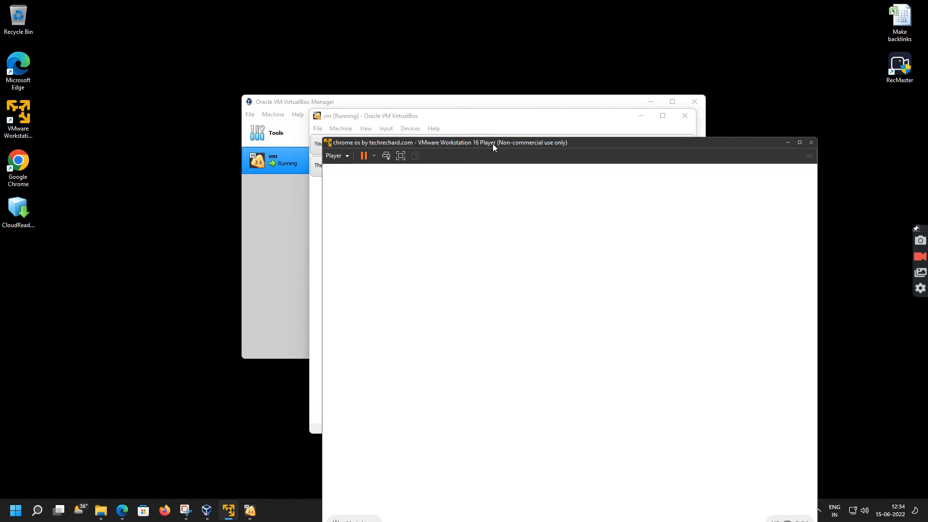
pyautogui.moveTo(492, 143); pyautogui.dragTo(405, 71)
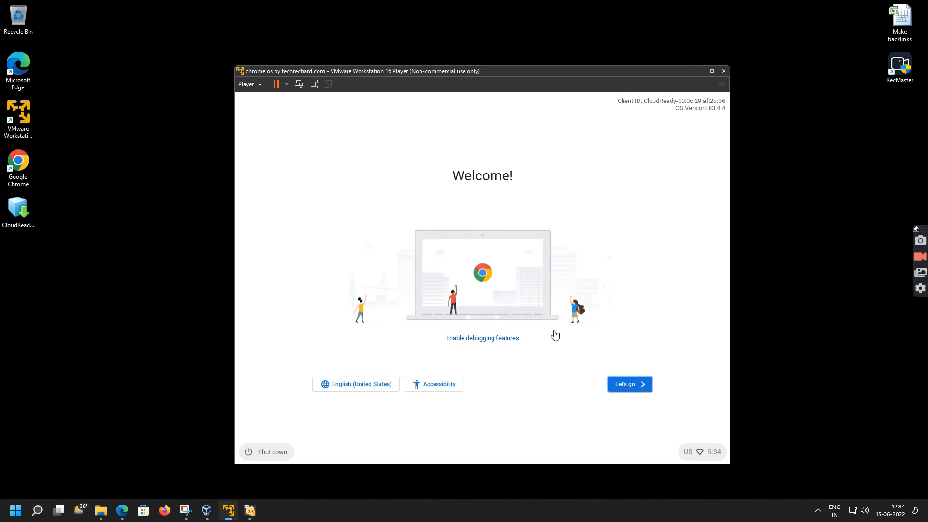
pyautogui.click(648, 385)
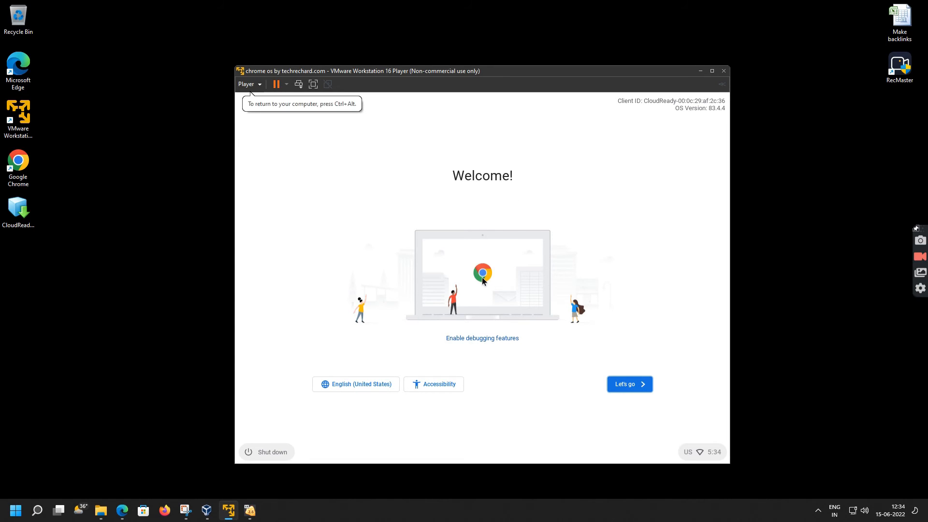
pyautogui.click(628, 384)
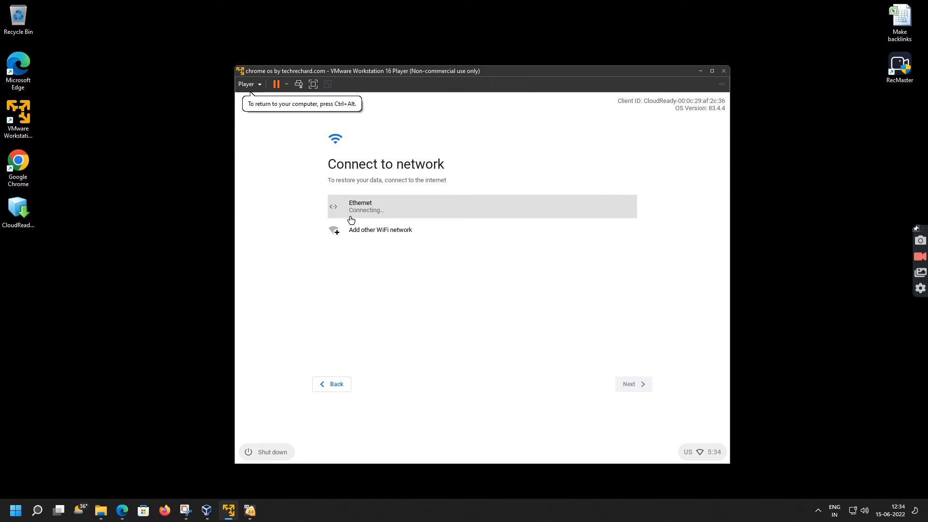